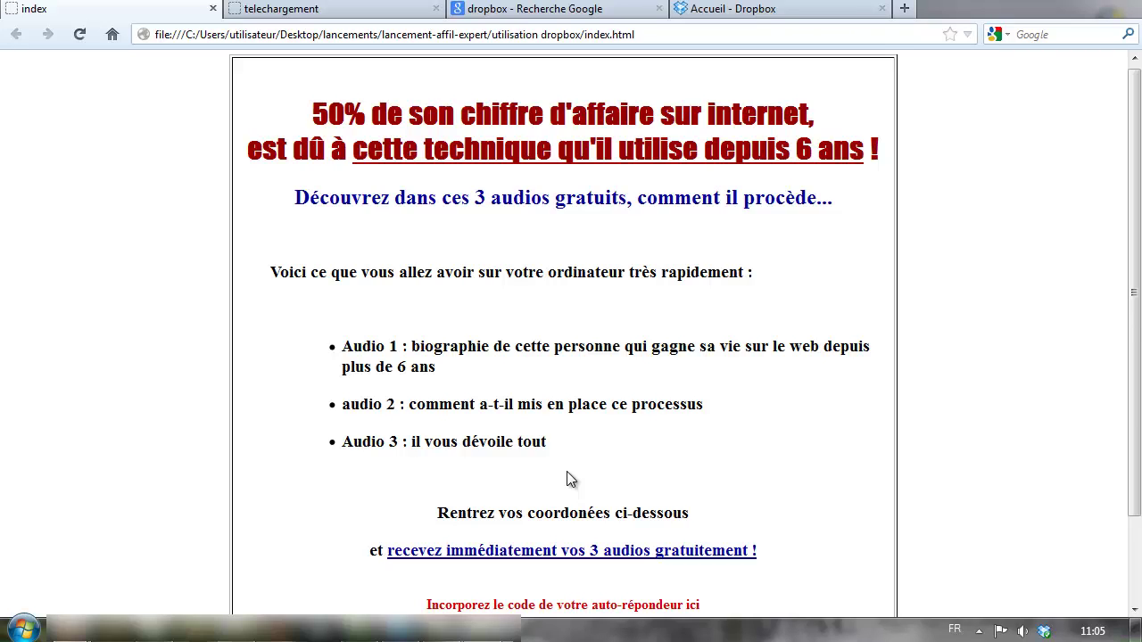
Step: Review the local index and telechargement pages, followed by the Dropbox account sign-up form
scroll(1041, 449, down, 2)
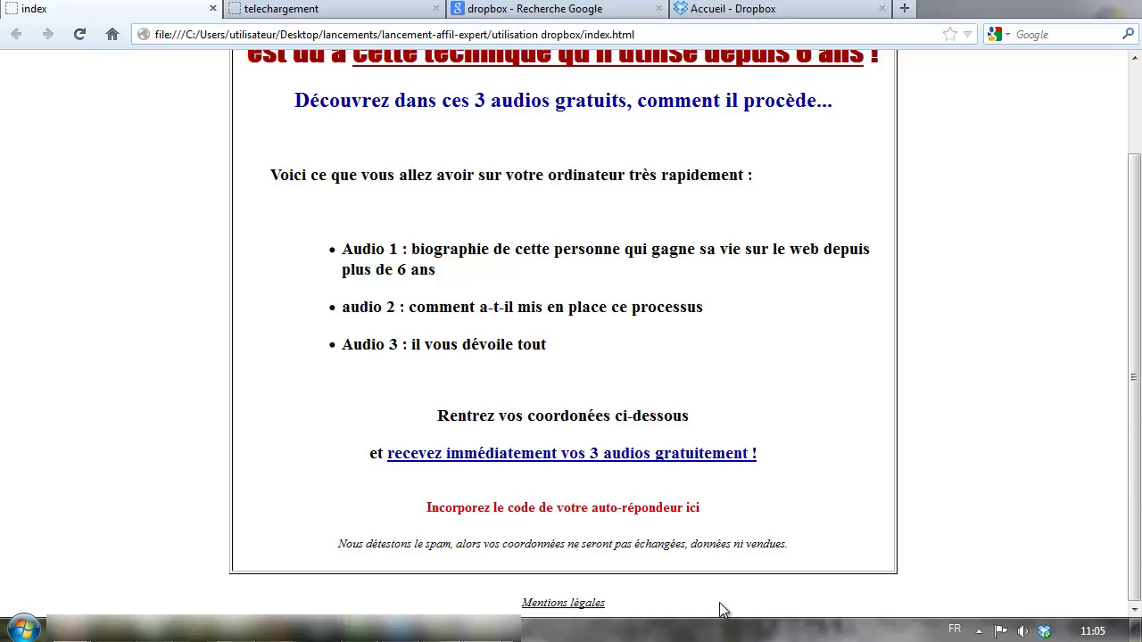
scroll(722, 608, up, 2)
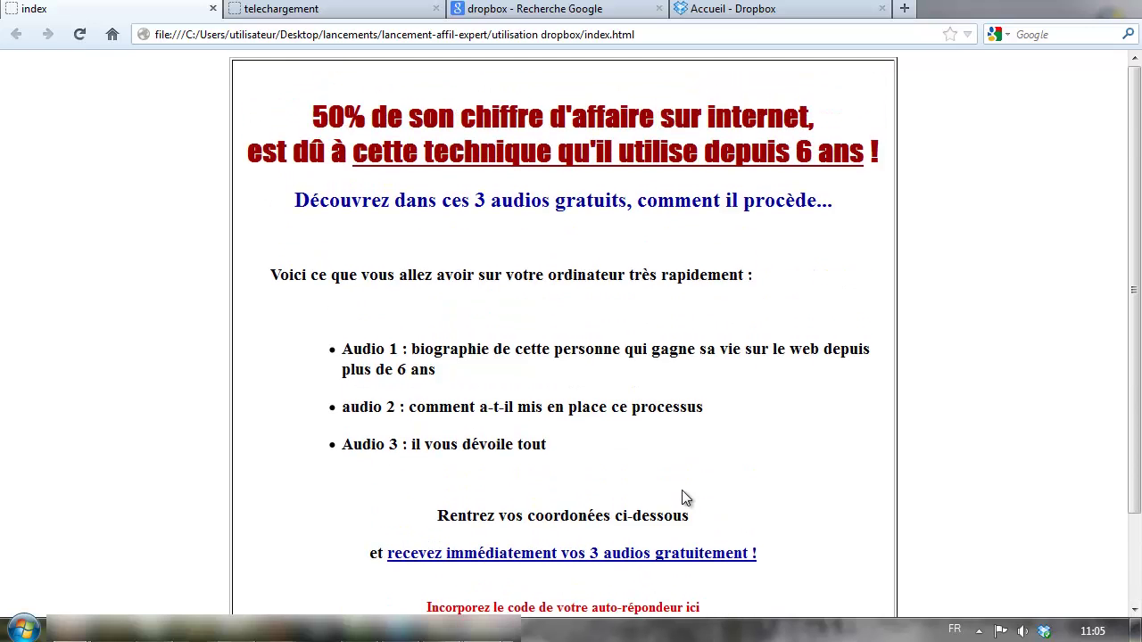
click(339, 14)
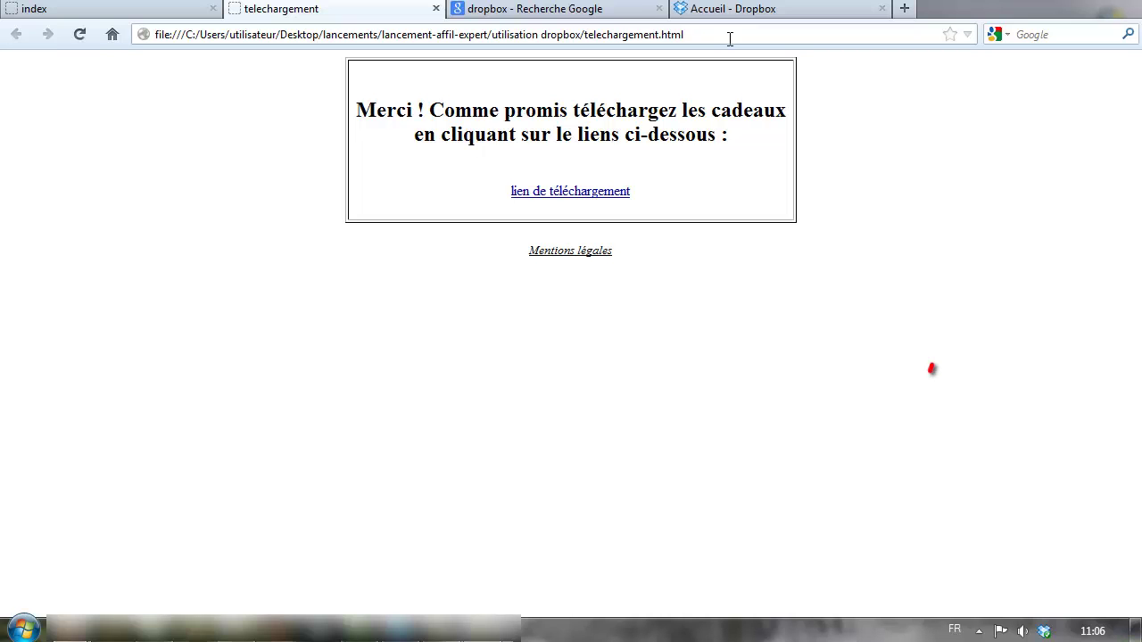
click(541, 16)
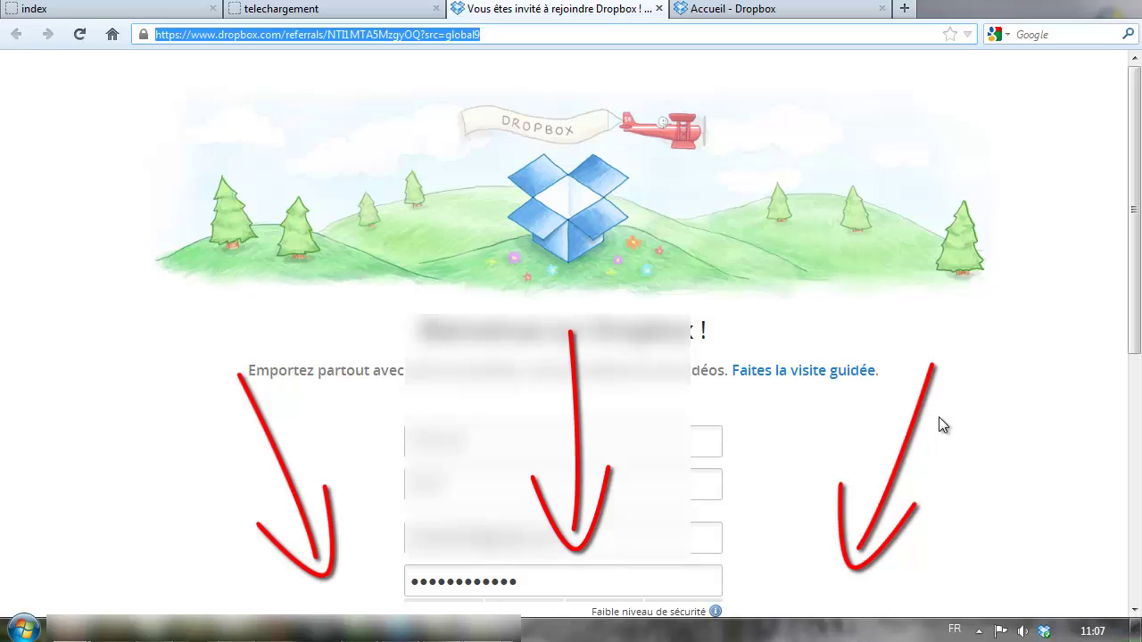
scroll(939, 419, down, 4)
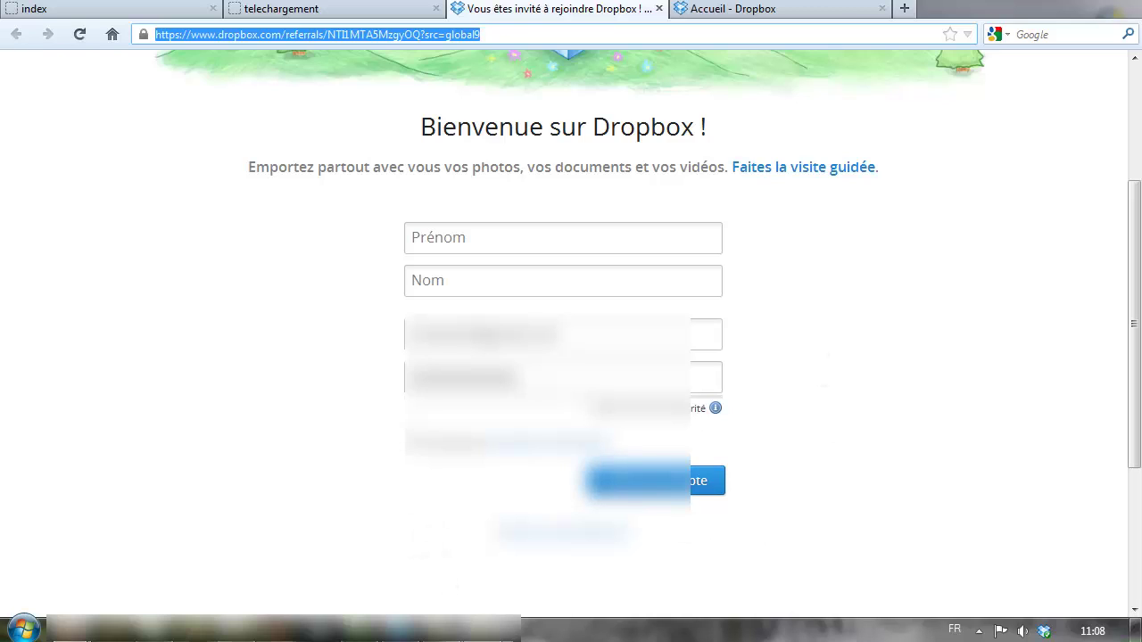
Step: Review the Premiers pas checklist of the Dropbox account and the download prompt for Dropbox 1.4.20.exe
click(769, 9)
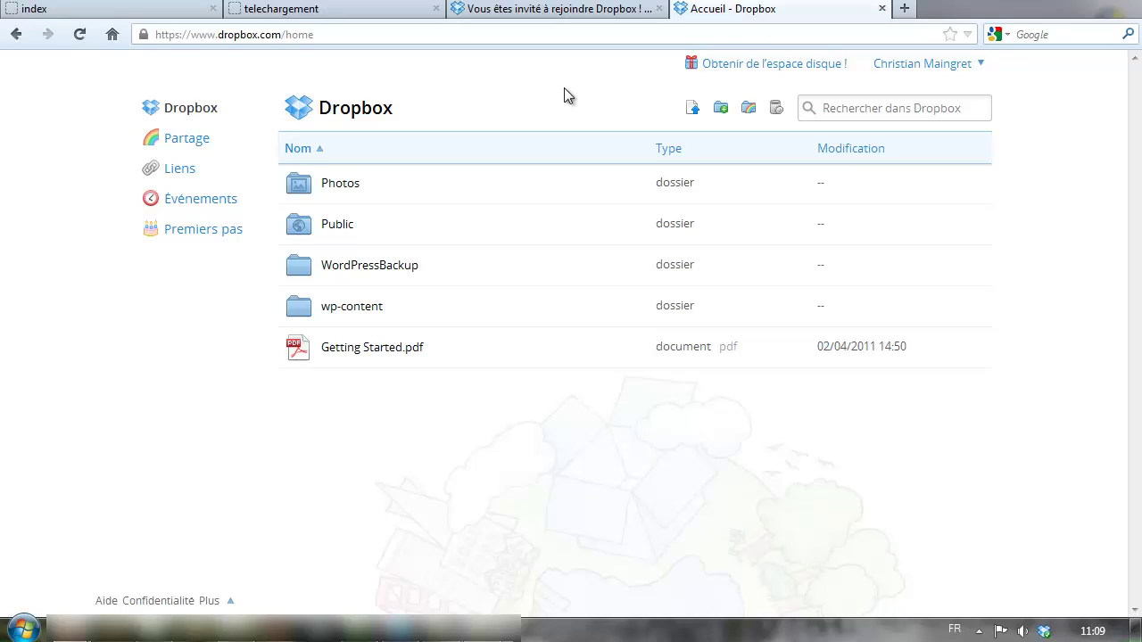
click(189, 232)
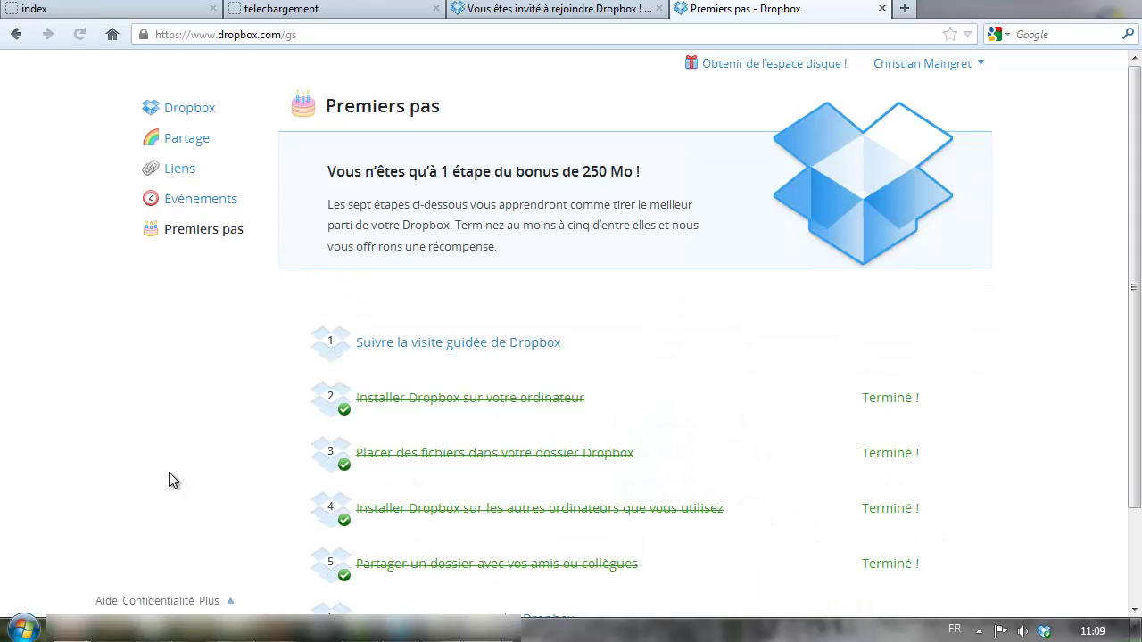
scroll(152, 415, down, 2)
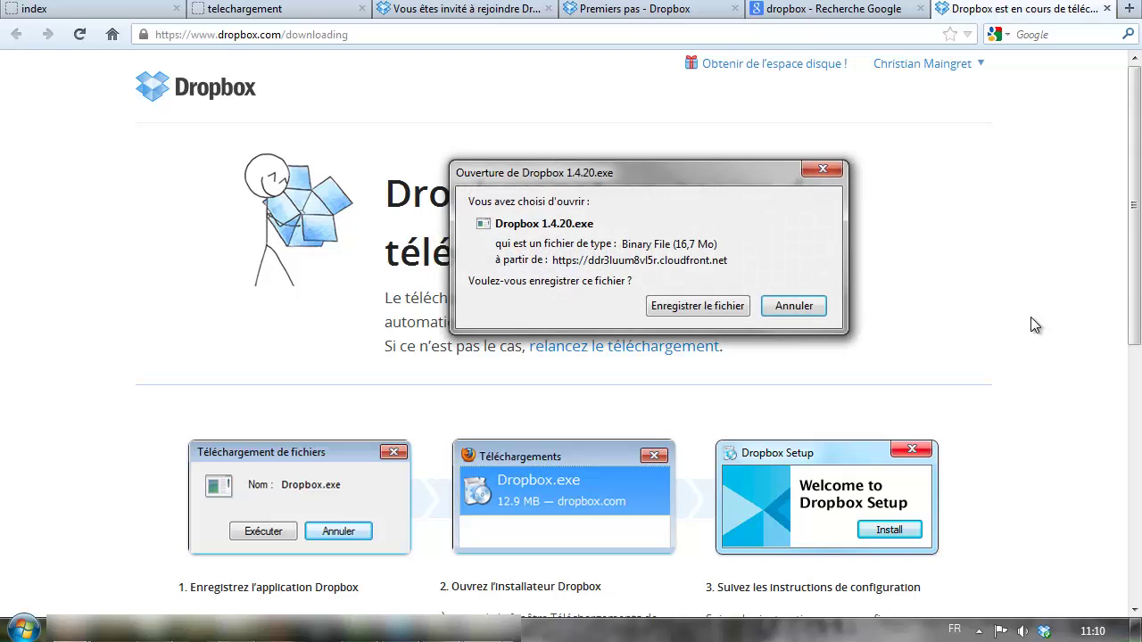
drag(707, 179, 560, 164)
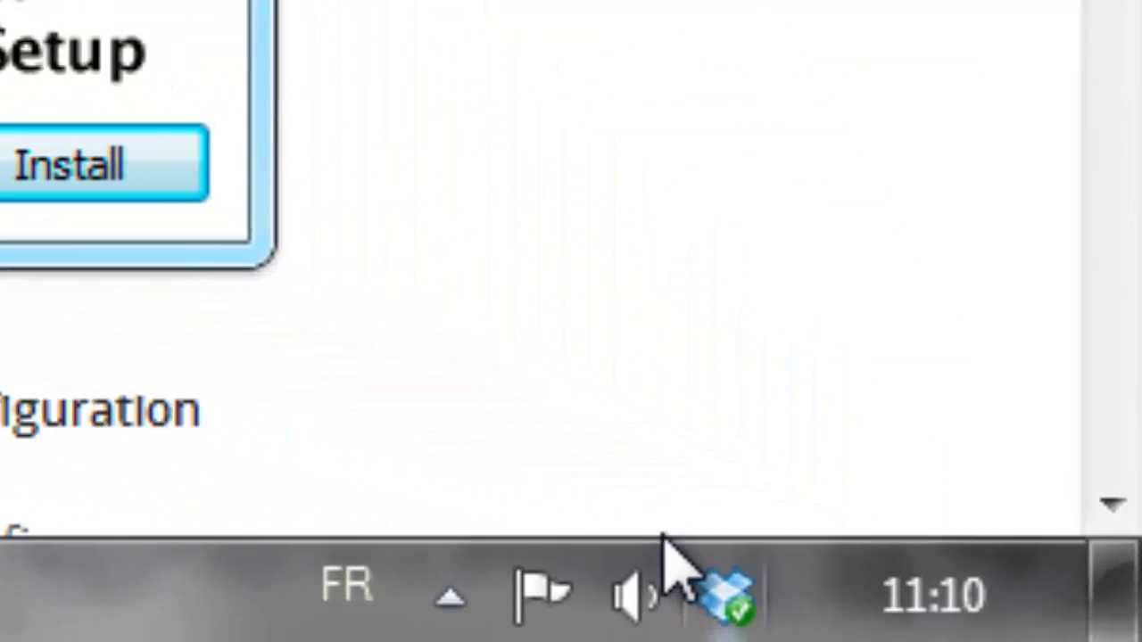
Step: Open the local Dropbox folder through the running Dropbox desktop application
mouse_move(1058, 631)
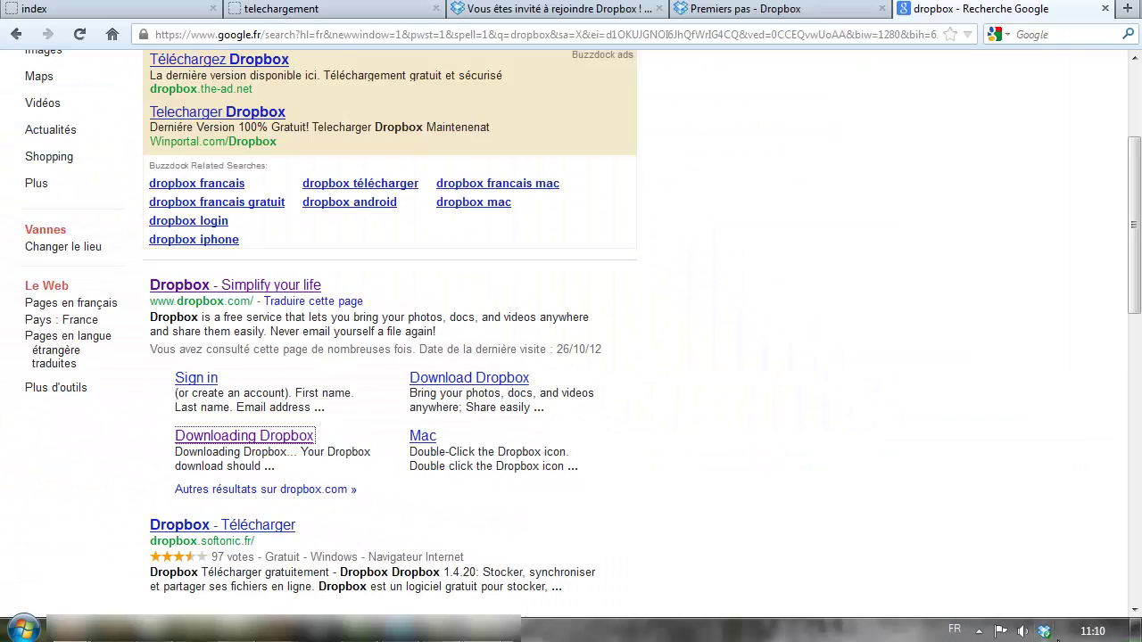
mouse_move(1044, 634)
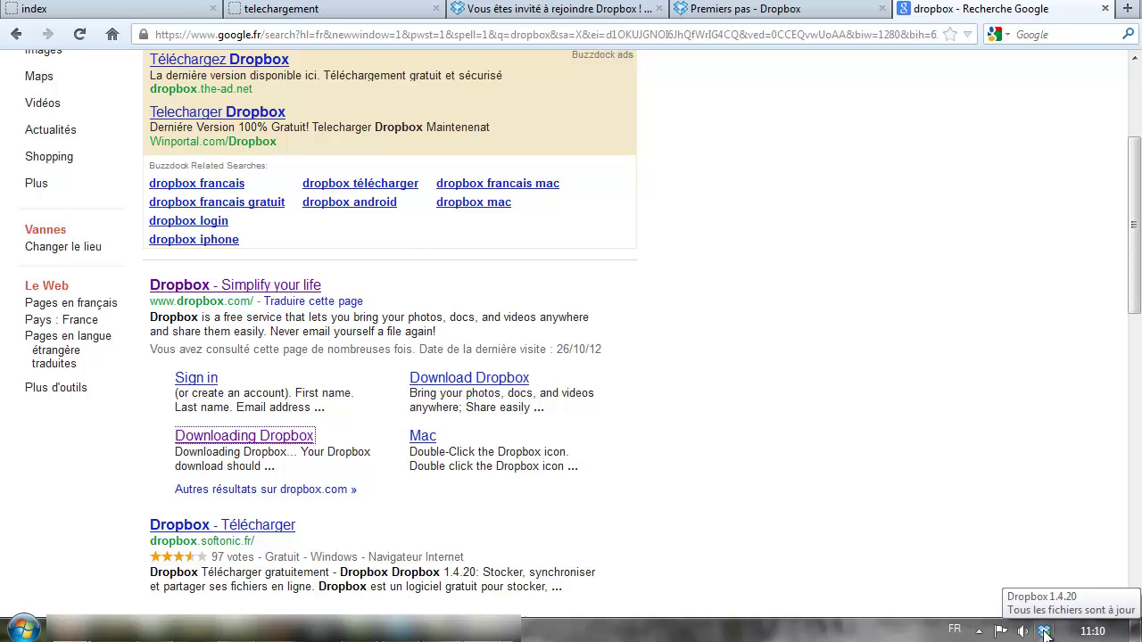
click(1045, 633)
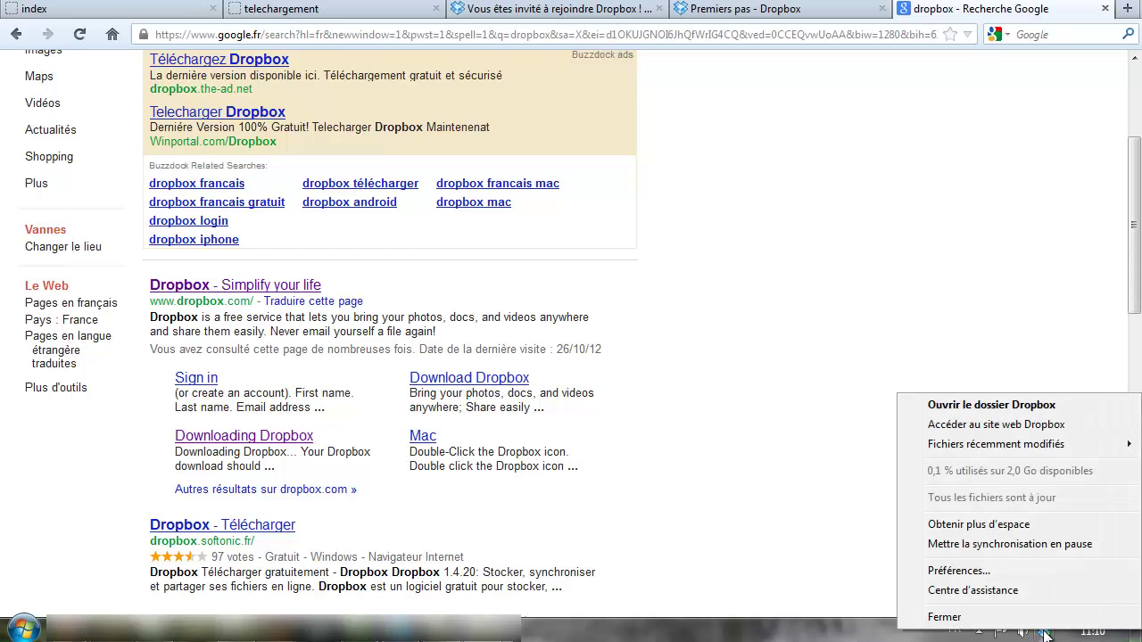
click(1029, 407)
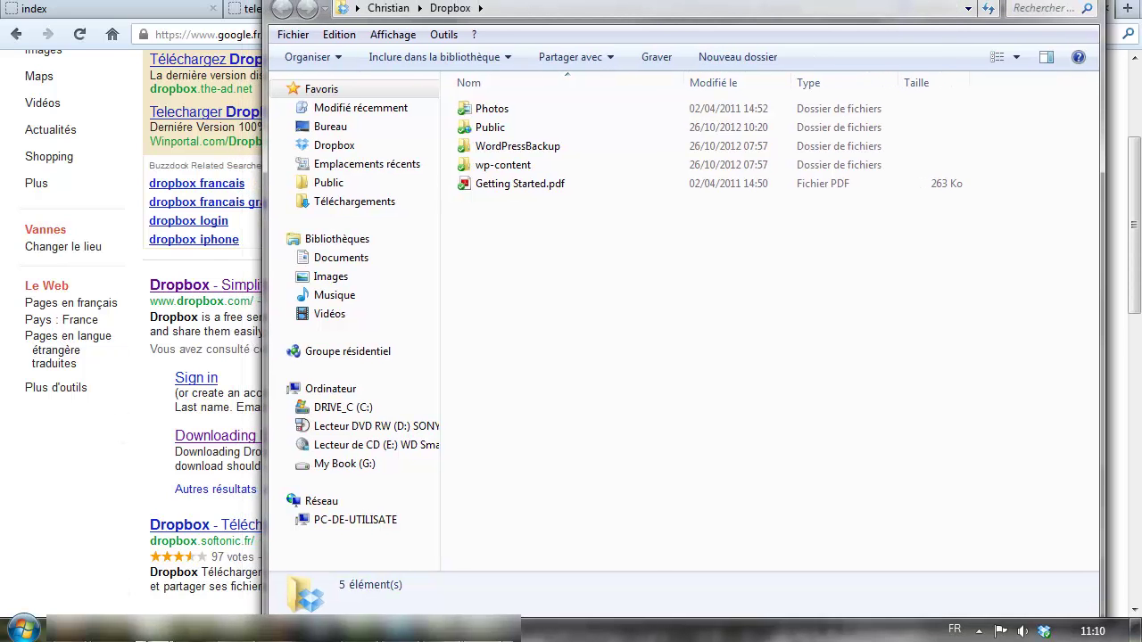
Step: Copy index.html and telechargement.html from the "utilisation dropbox" folder
mouse_move(156, 631)
click(143, 574)
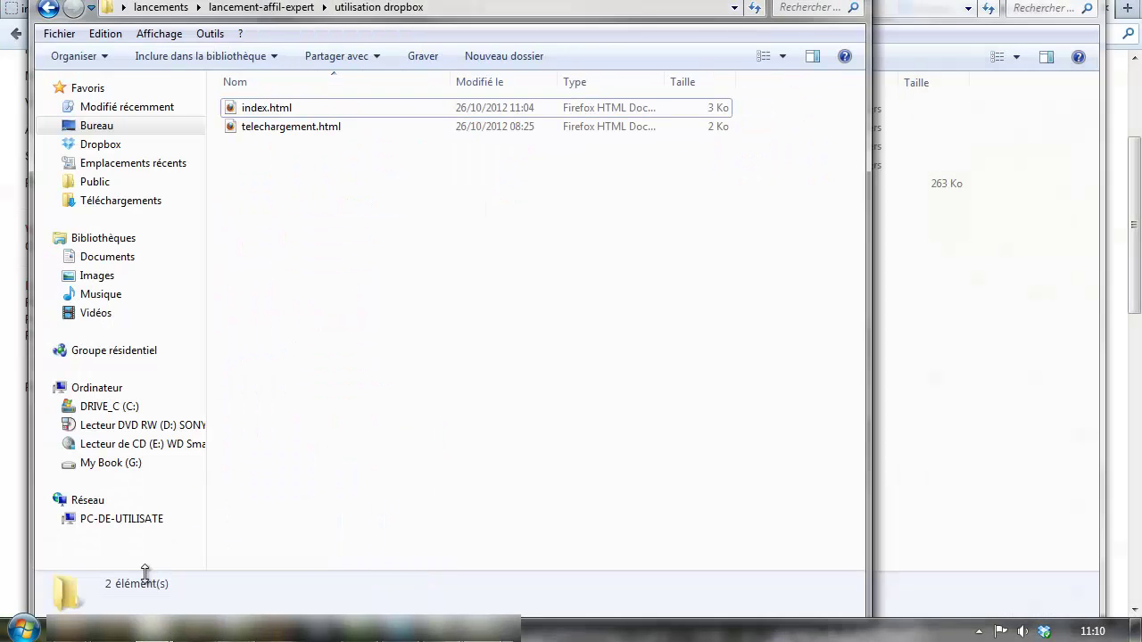
click(260, 108)
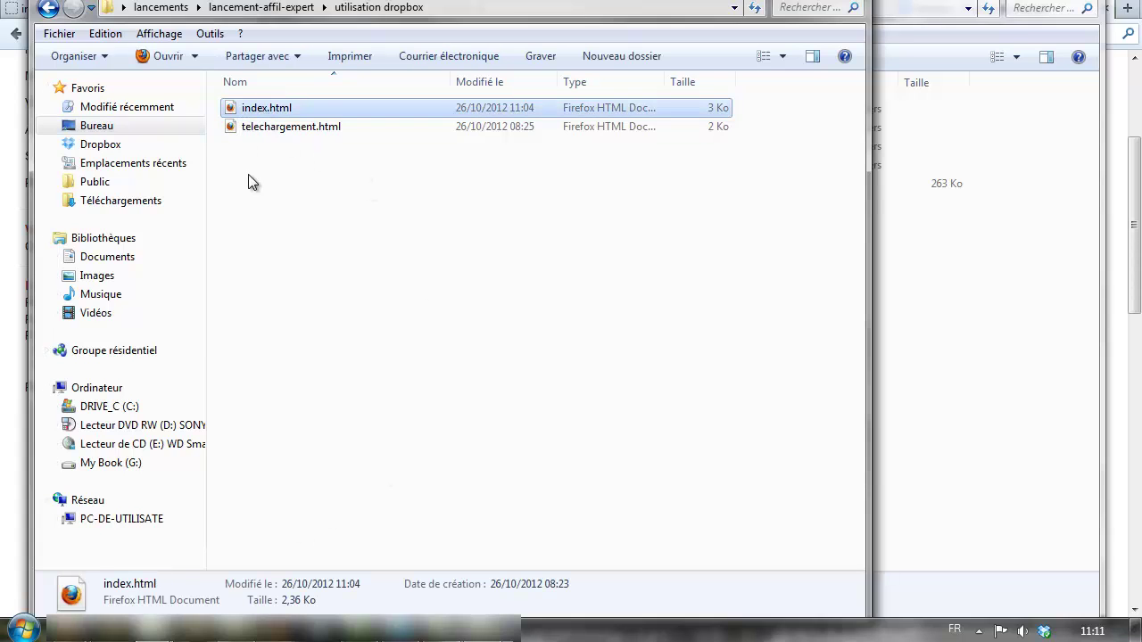
ctrl+click(284, 127)
right_click(282, 127)
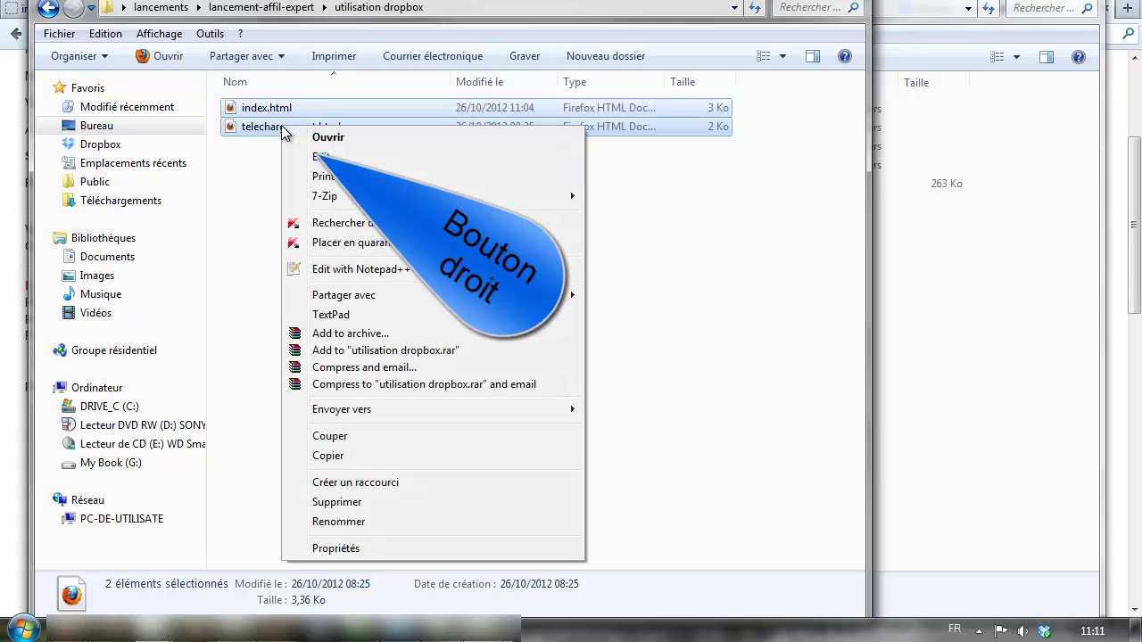
click(323, 455)
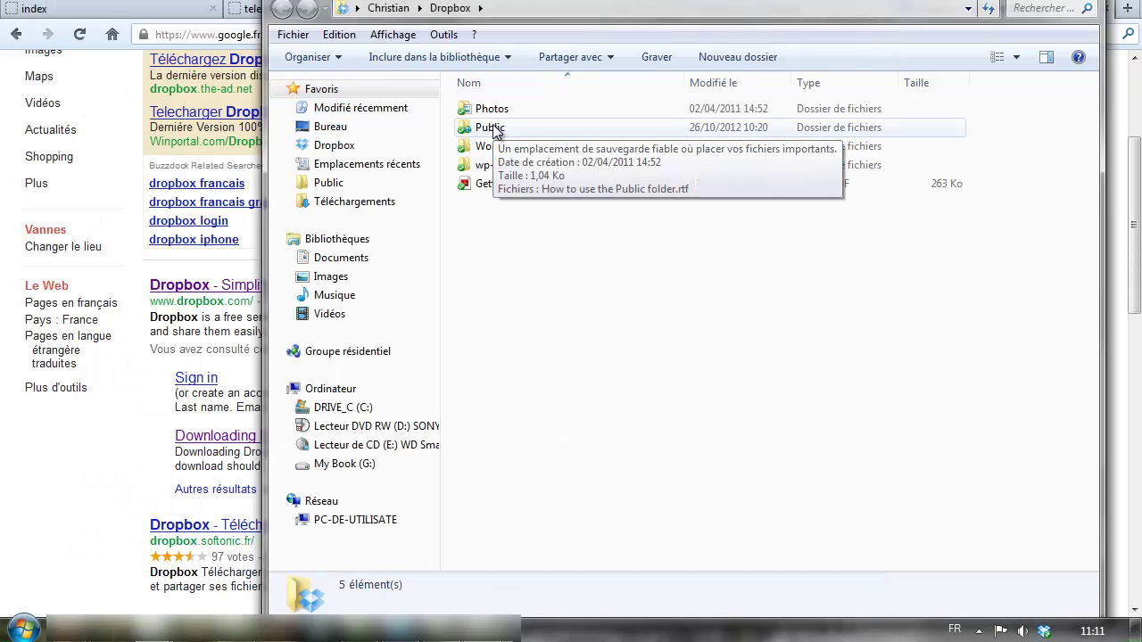
Step: Paste the two copied HTML files into the Public folder of the local Dropbox
double_click(494, 128)
right_click(500, 167)
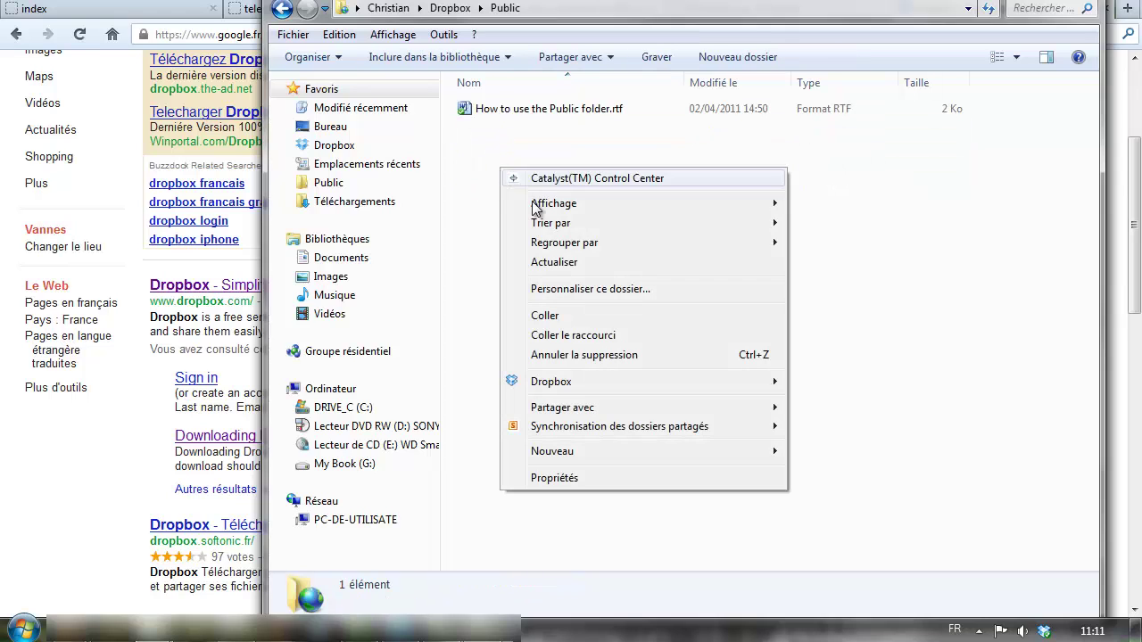
click(544, 313)
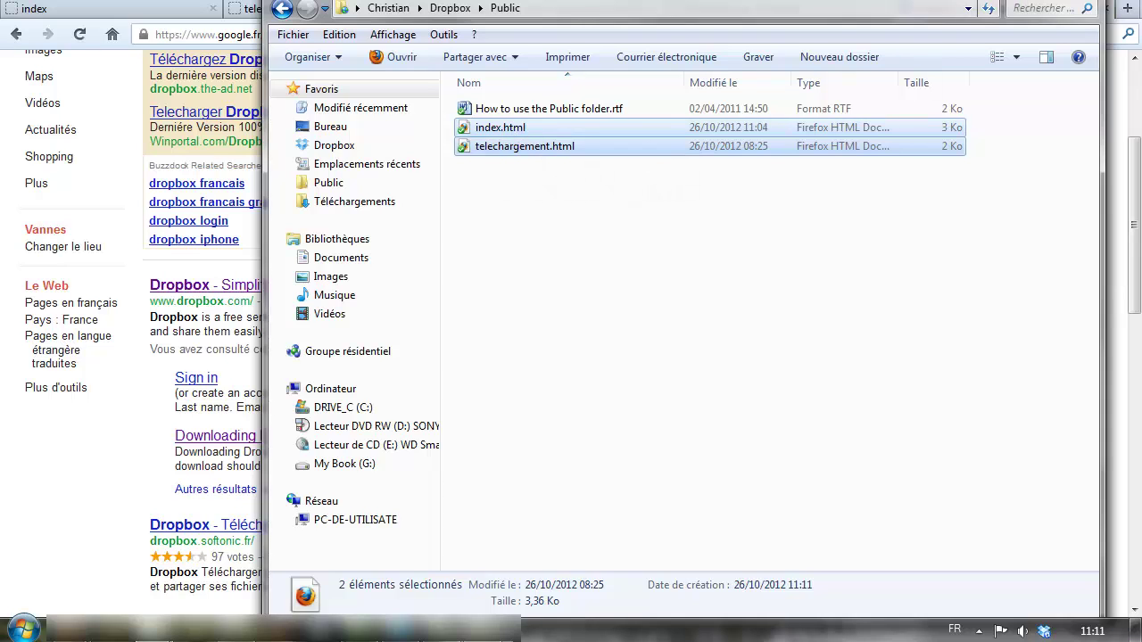
Step: Return to the Dropbox website in the browser and open the Public folder from the account's file list
key(alt+Tab)
click(774, 13)
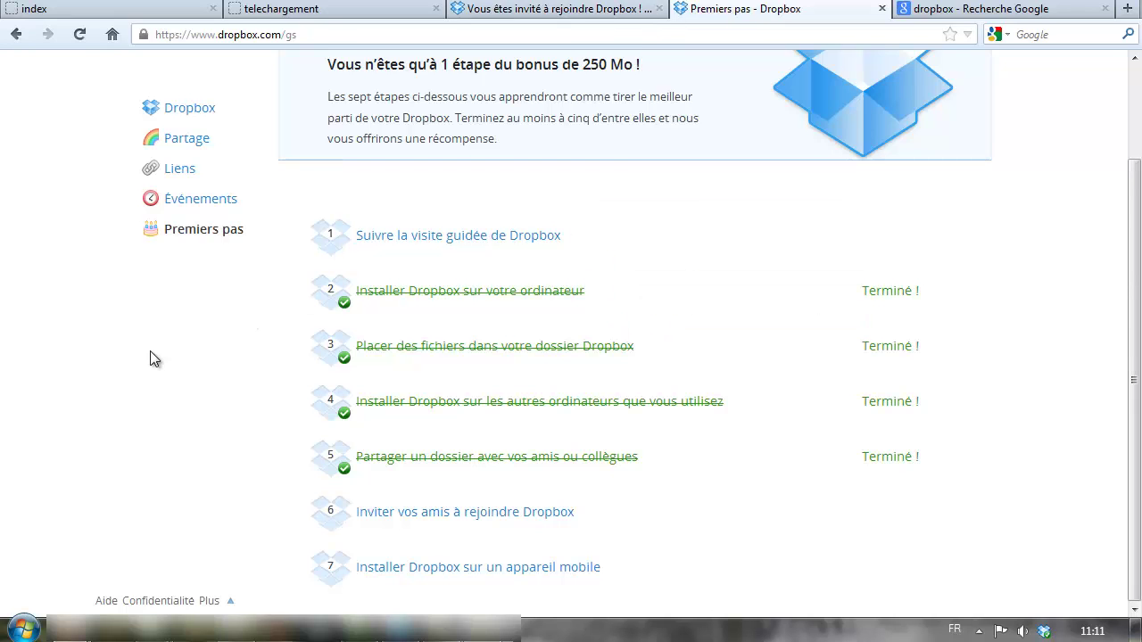
scroll(150, 358, up, 2)
click(186, 111)
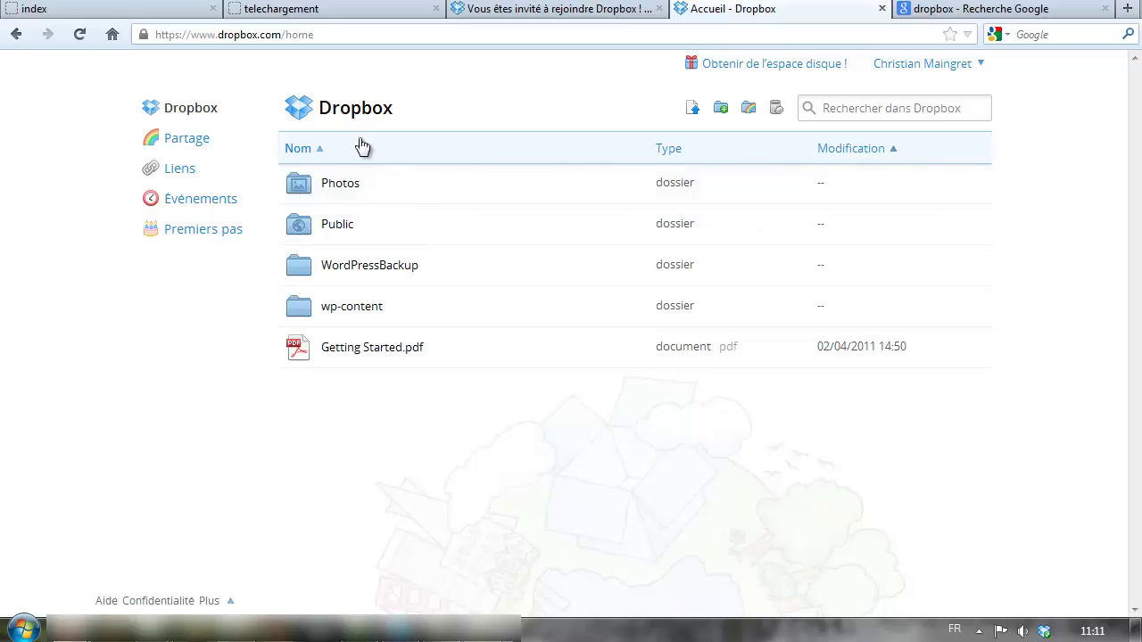
click(338, 226)
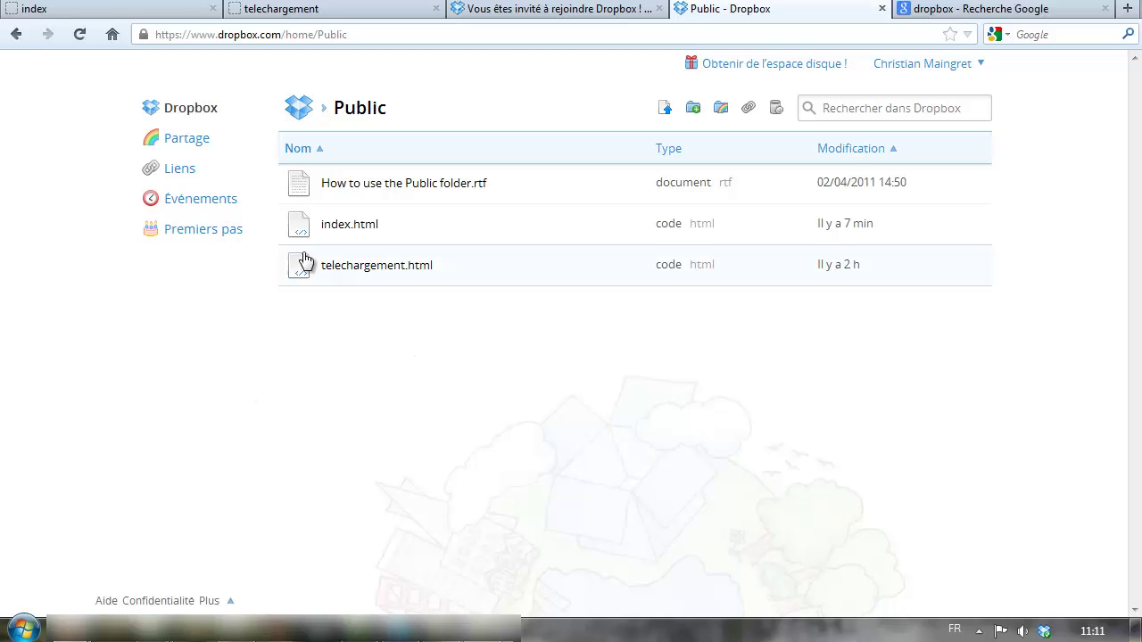
Step: Copy the public link of index.html to the clipboard
right_click(352, 228)
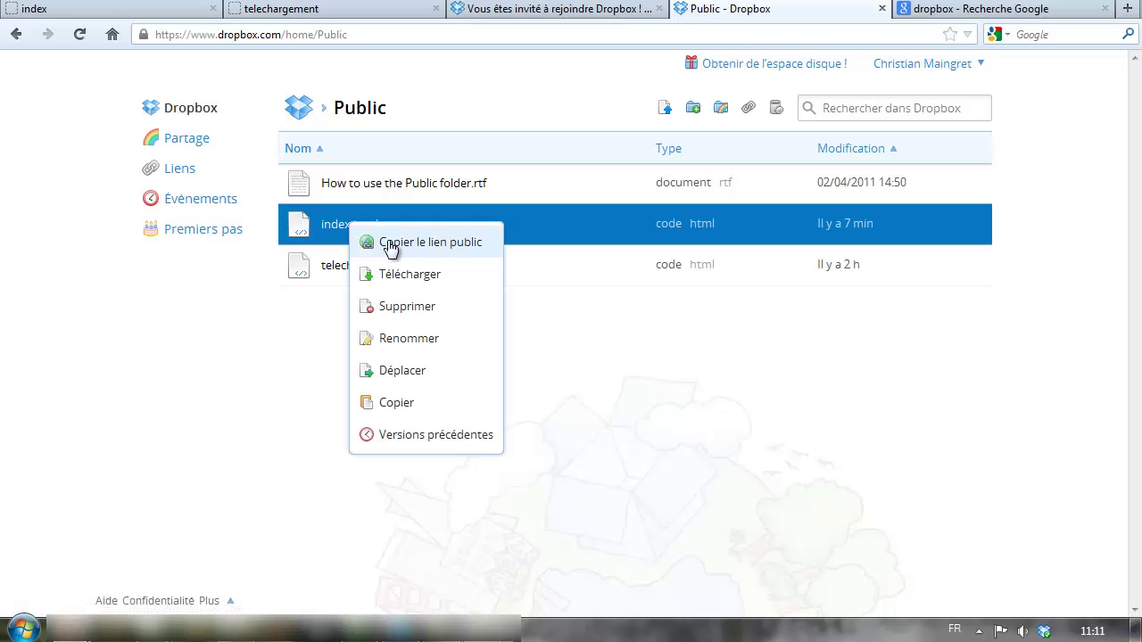
click(443, 241)
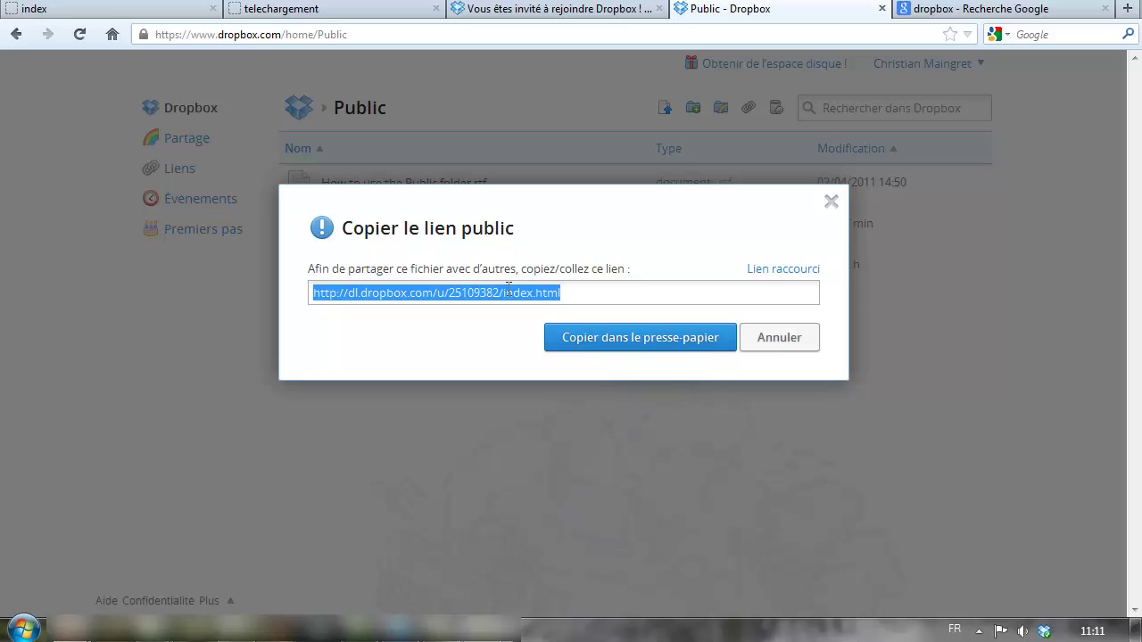
click(660, 346)
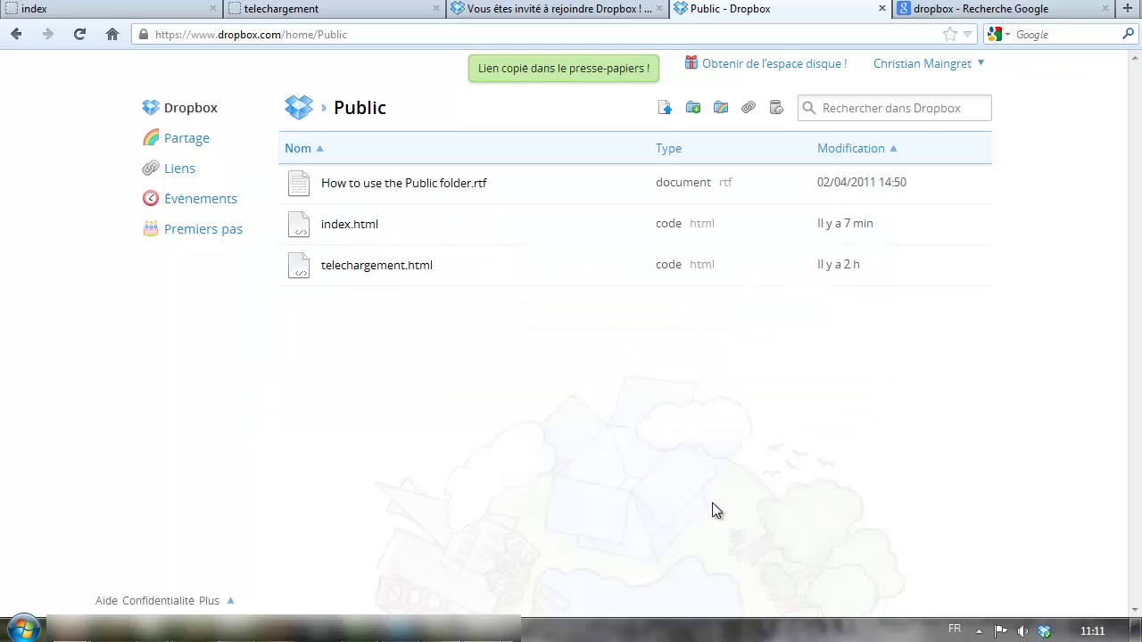
Step: Open astuvu.ca in a new browser tab and paste the copied public link as the long URL to shorten
click(1127, 9)
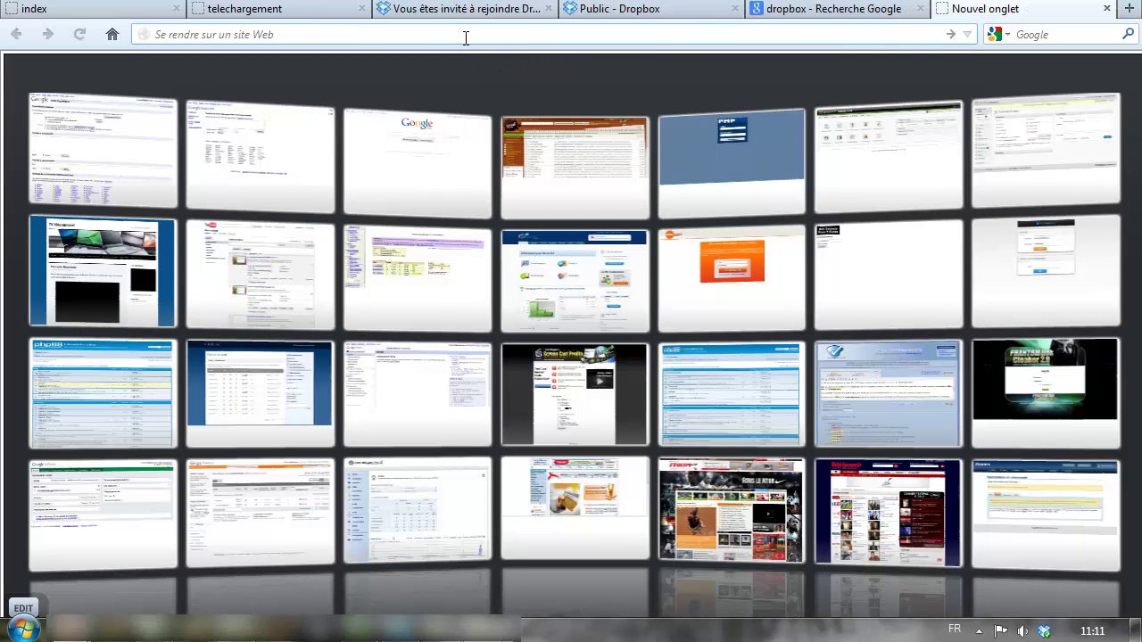
text(astuvu.ca/)
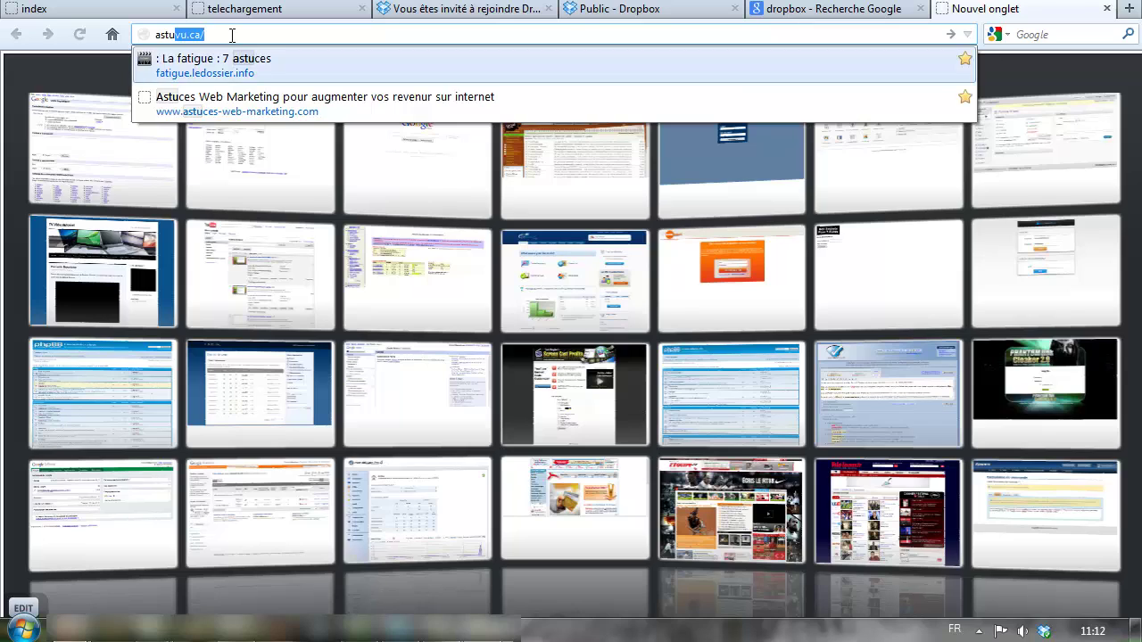
key(Return)
click(286, 261)
right_click(288, 257)
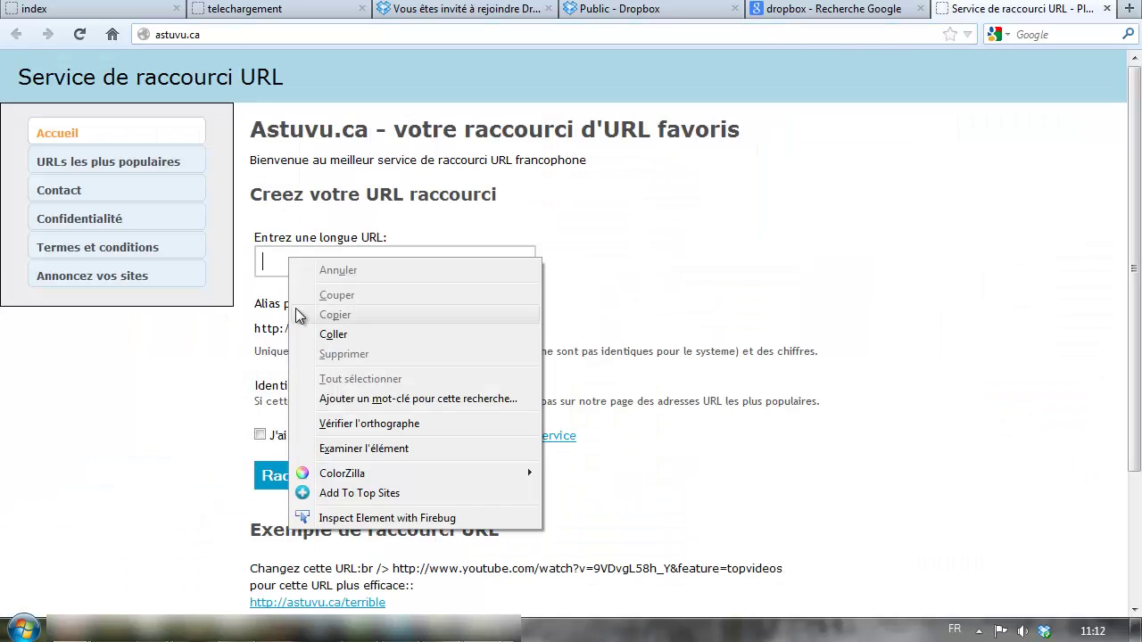
click(307, 331)
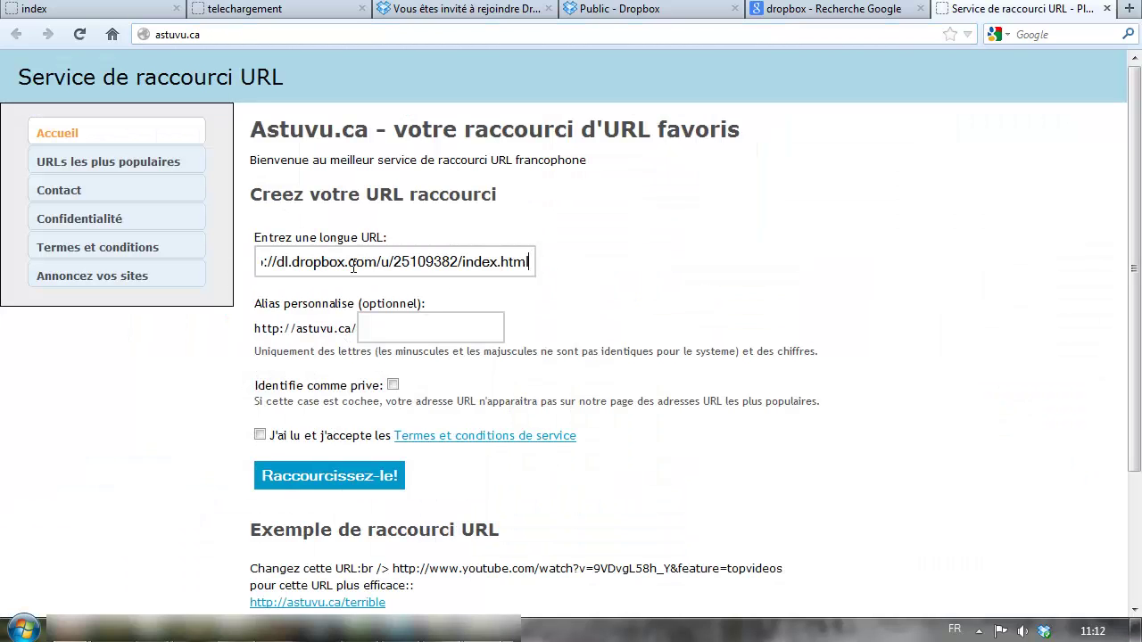
Step: Create the short URL with the custom alias "cette-formation", marking it as private and accepting the terms of service
click(443, 336)
text(cette-formation)
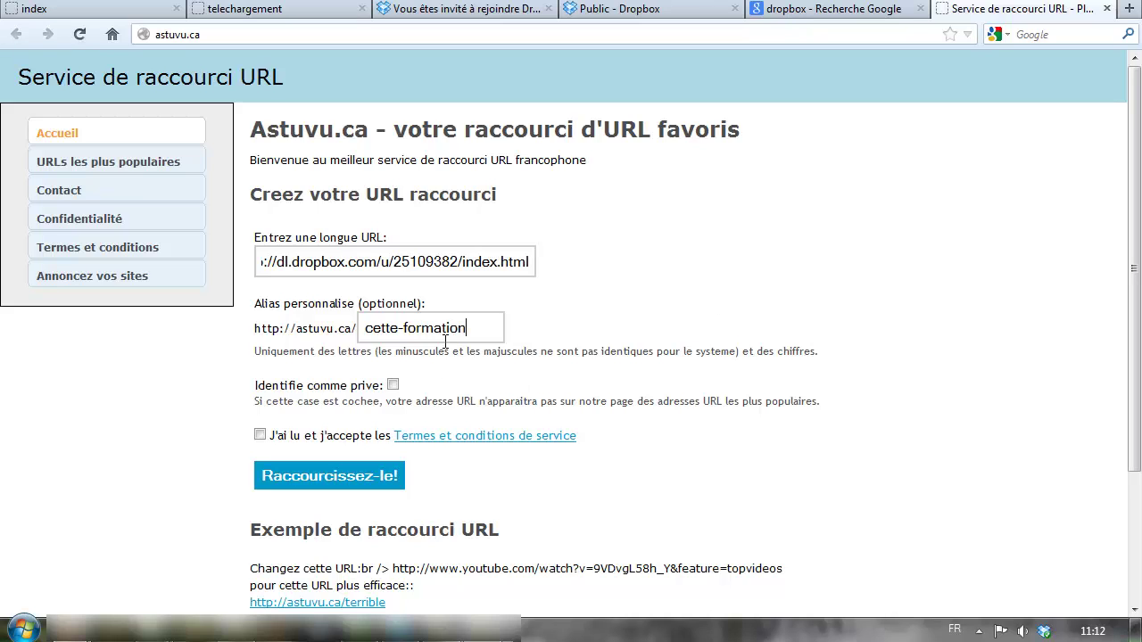
click(393, 384)
click(260, 434)
click(332, 475)
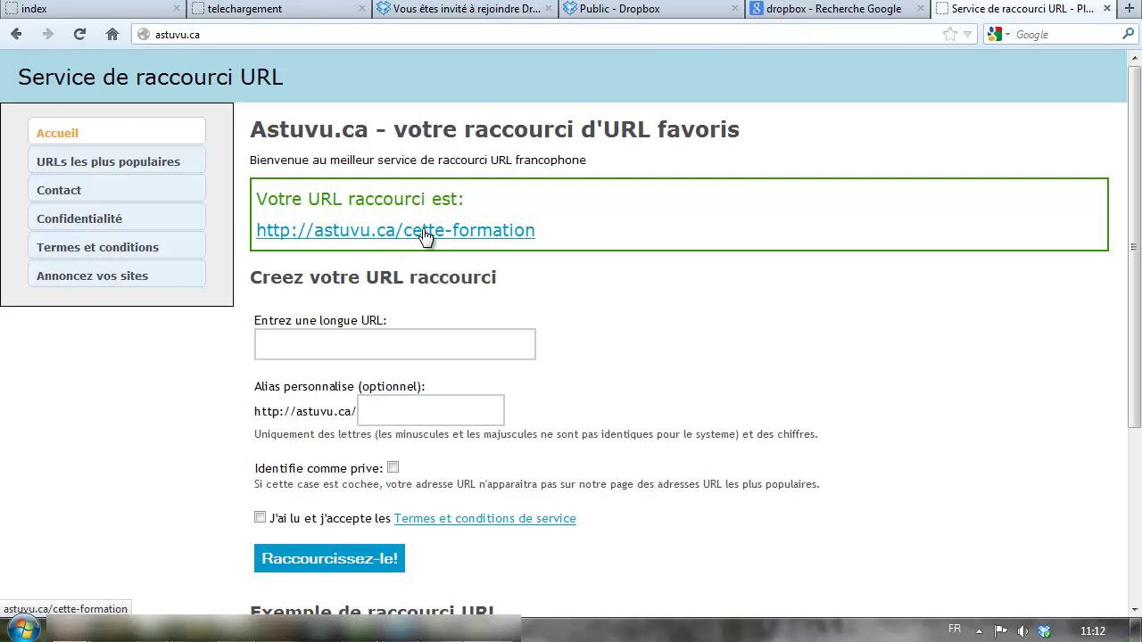
Step: Open the shortened link to check the hosted index page, and return to the URL shortener page
click(423, 236)
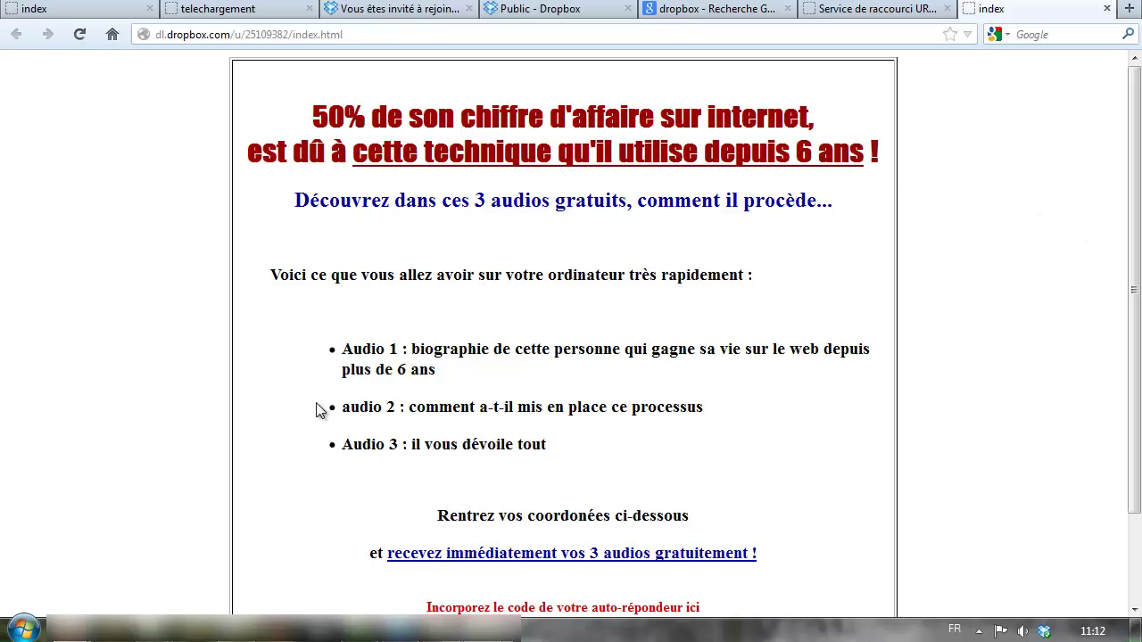
scroll(746, 469, down, 2)
scroll(783, 509, up, 2)
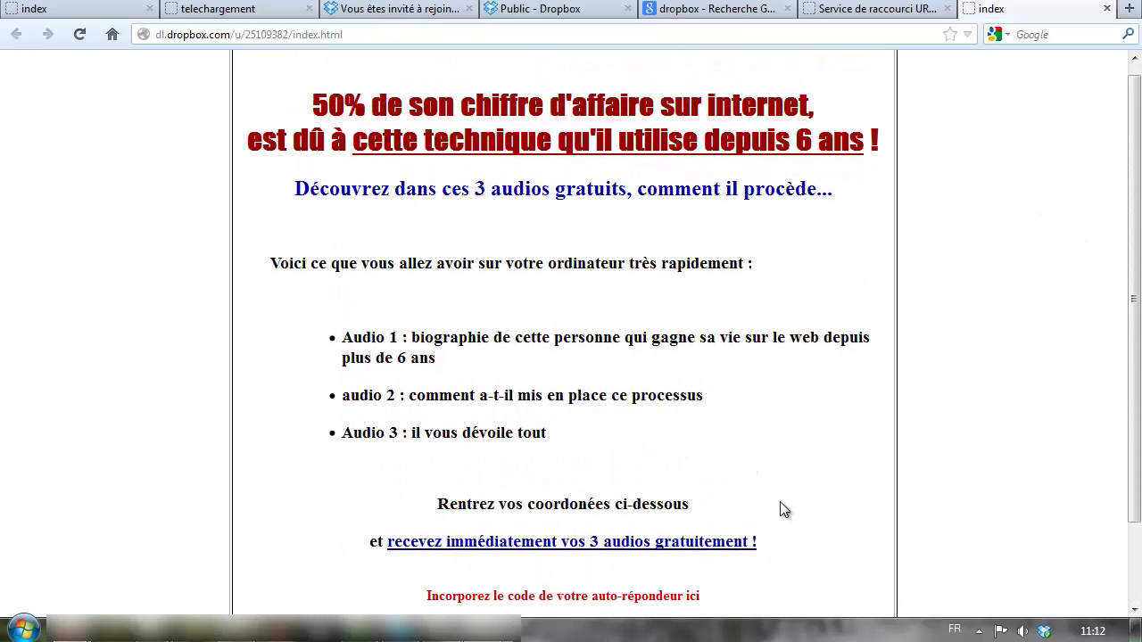
scroll(783, 509, up, 1)
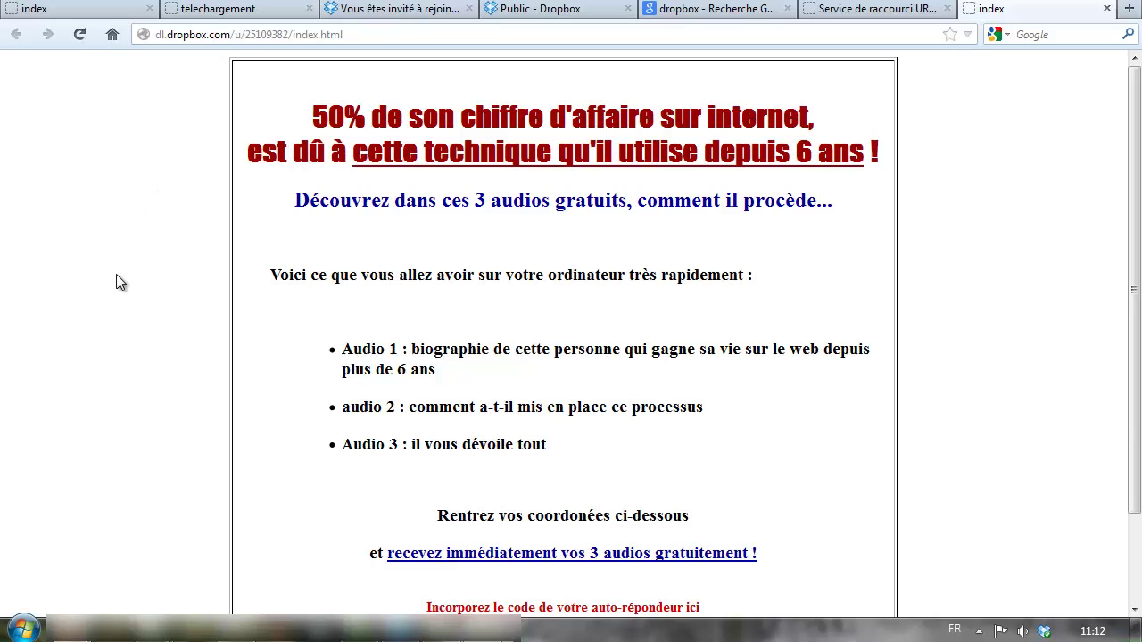
key(ctrl+shift+Tab)
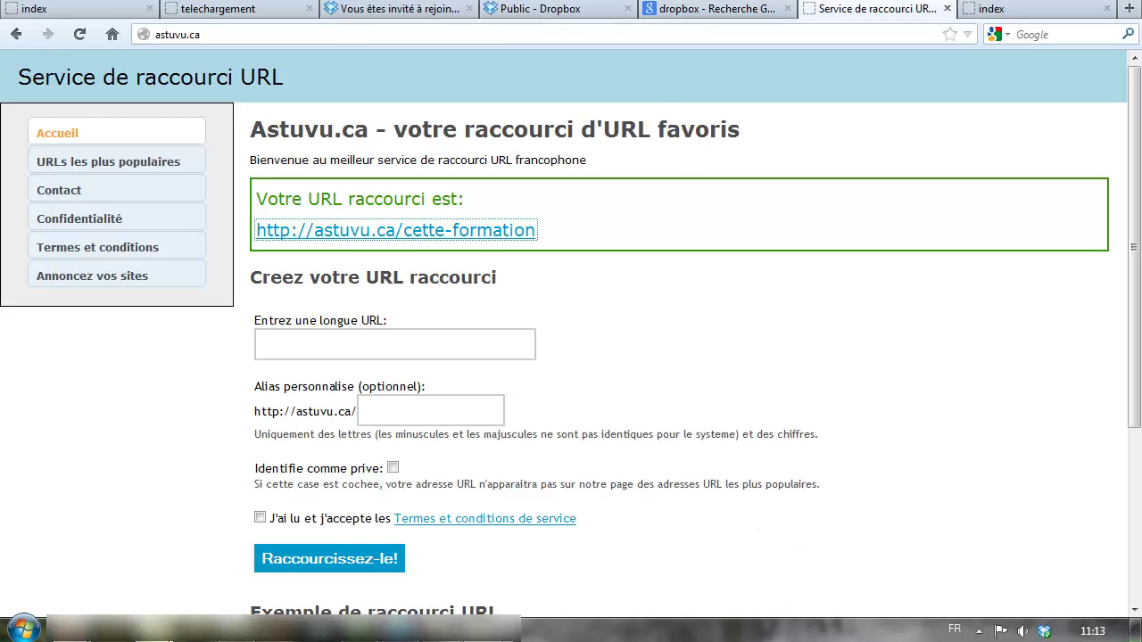
Step: Return to Dropbox's Public folder and copy the public link of telechargement.html to the clipboard
mouse_move(157, 629)
click(563, 11)
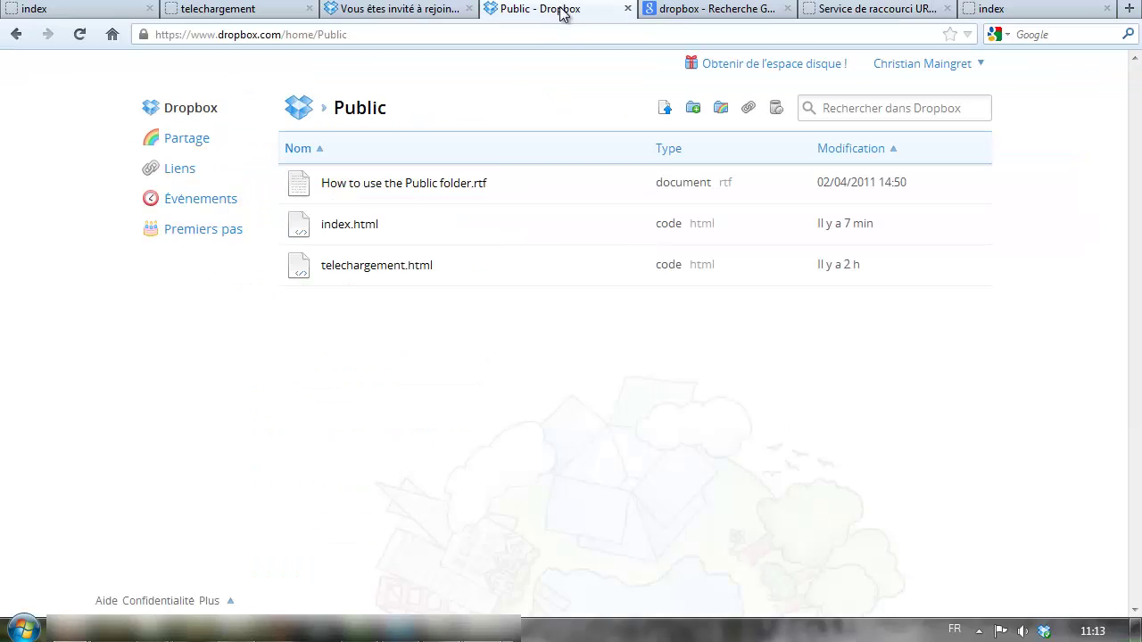
right_click(366, 275)
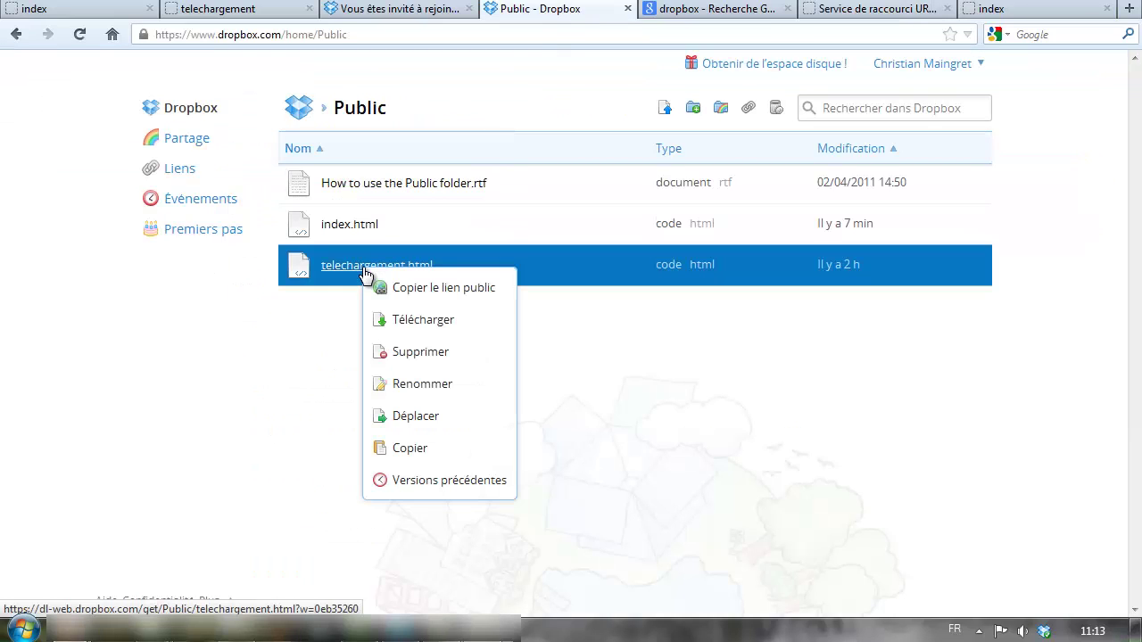
click(448, 297)
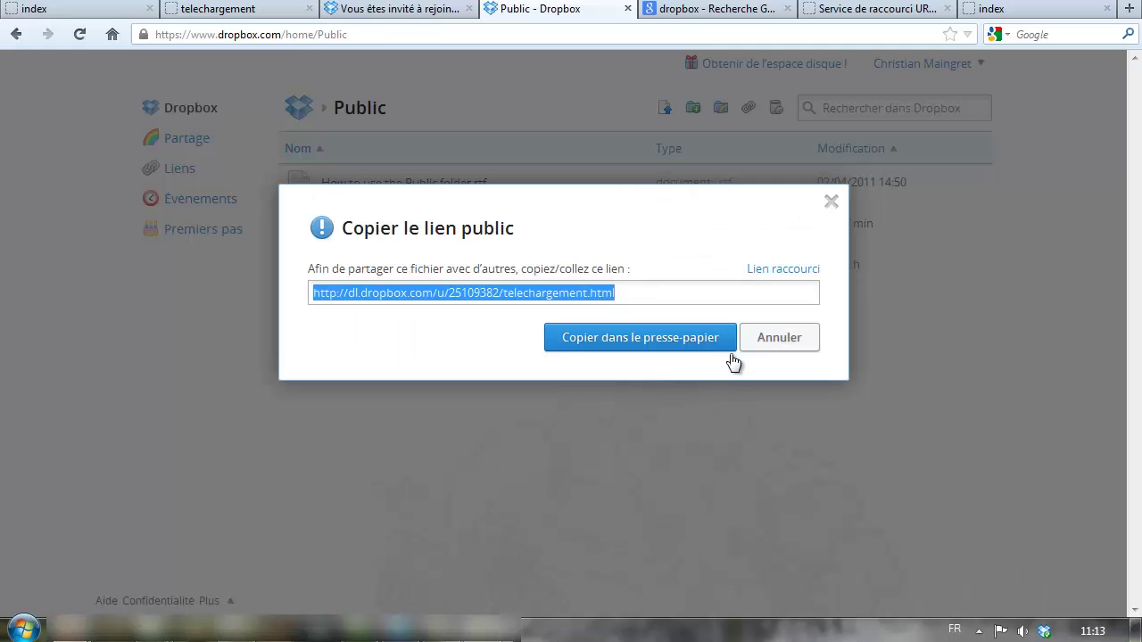
click(683, 335)
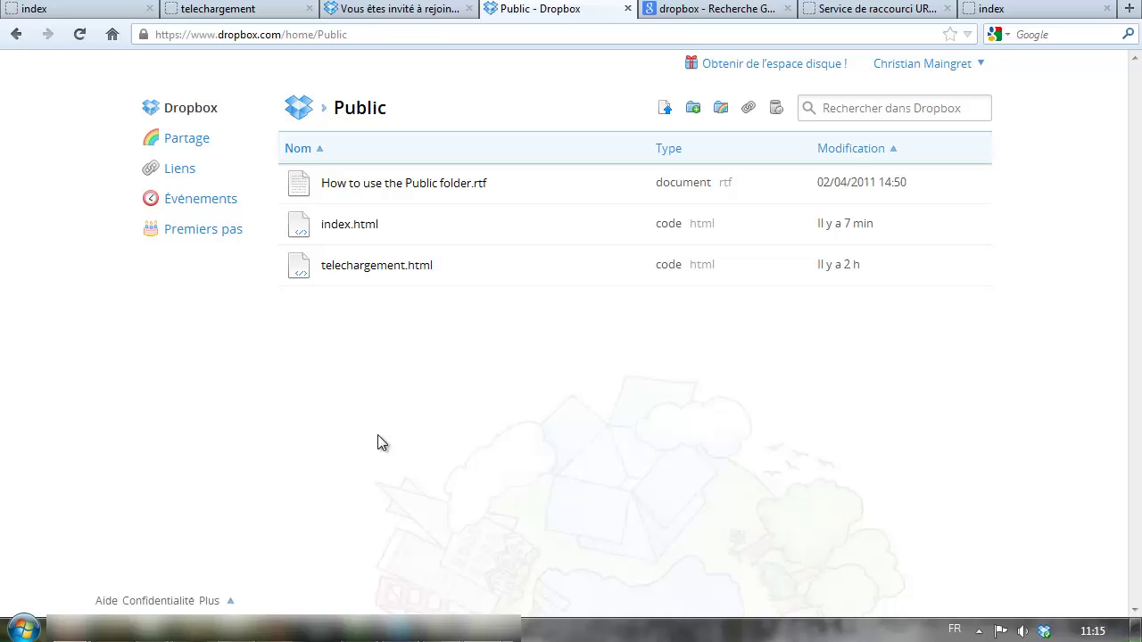
Step: Check how much of the Dropbox account's storage quota is in use in the account details
click(981, 67)
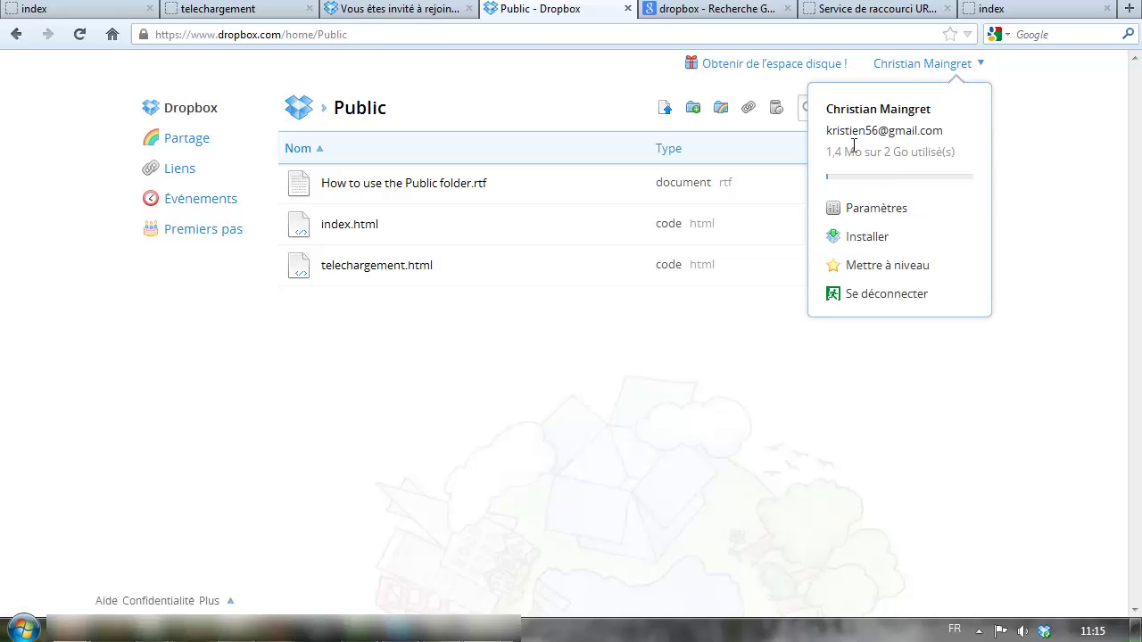
drag(829, 153, 901, 167)
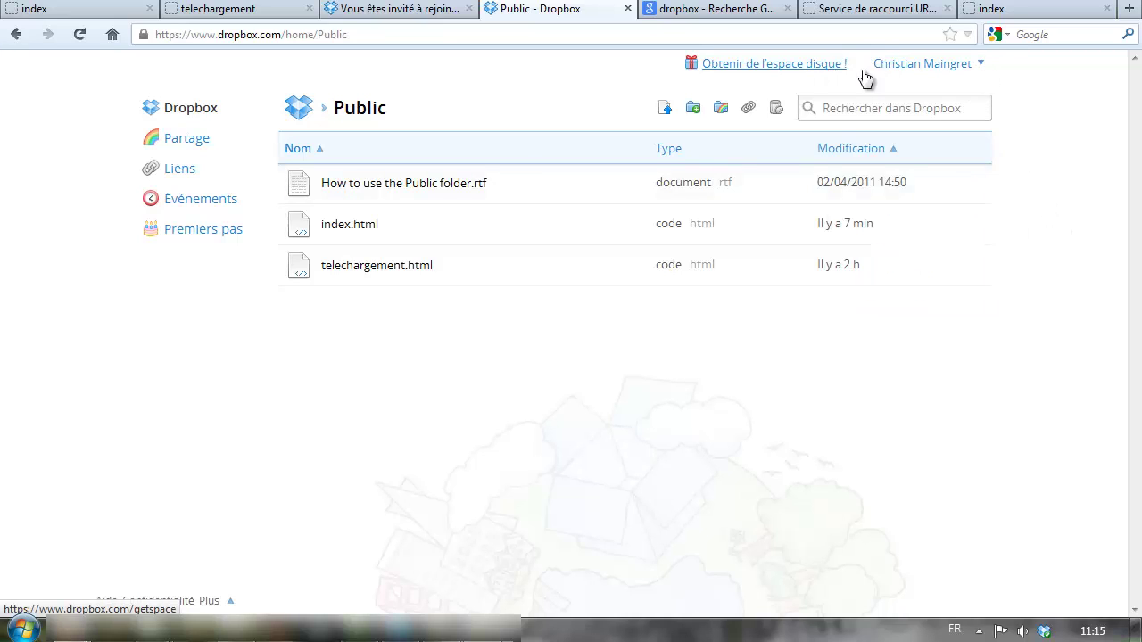
click(936, 66)
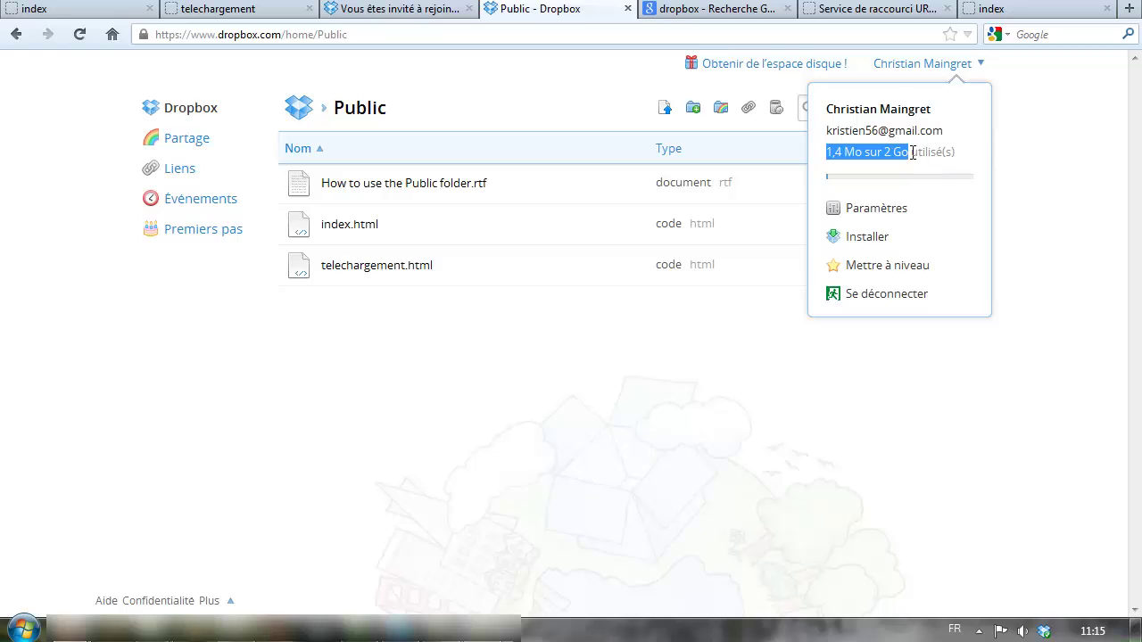
click(912, 154)
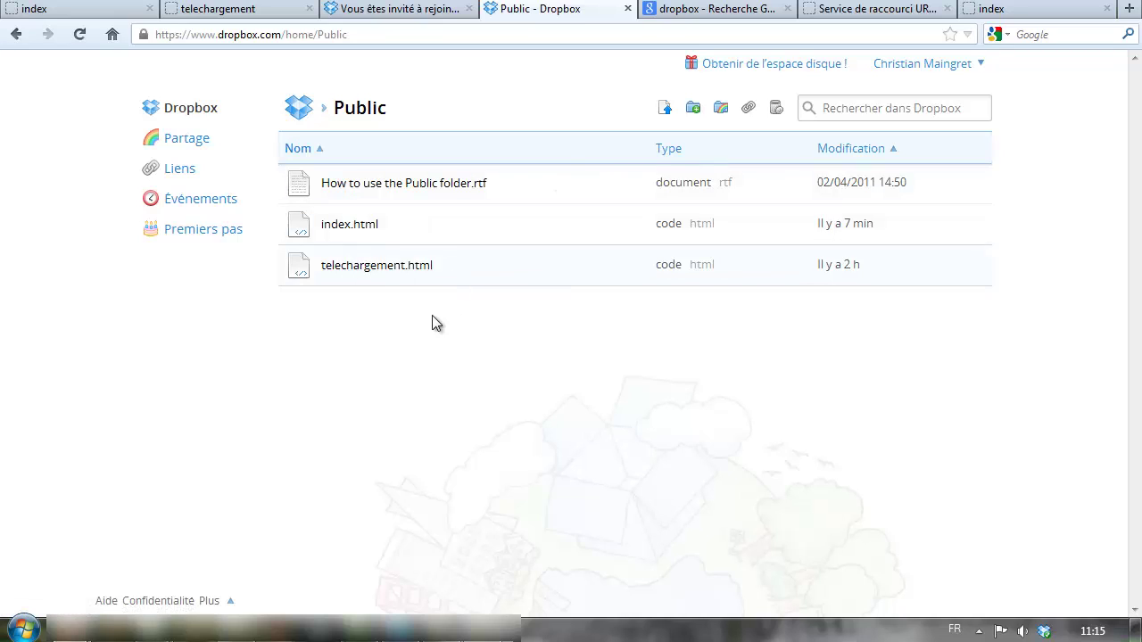
Step: Open Dropbox's page for obtaining more space and review the ways to earn extra storage, including recommending Dropbox to a friend
click(800, 65)
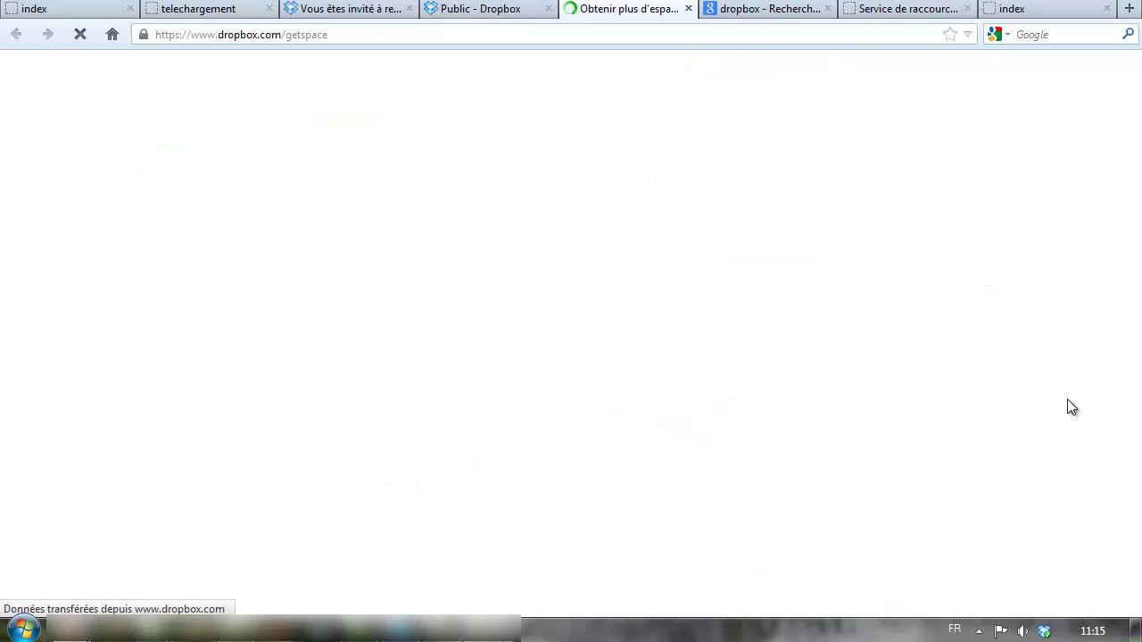
scroll(1050, 469, down, 3)
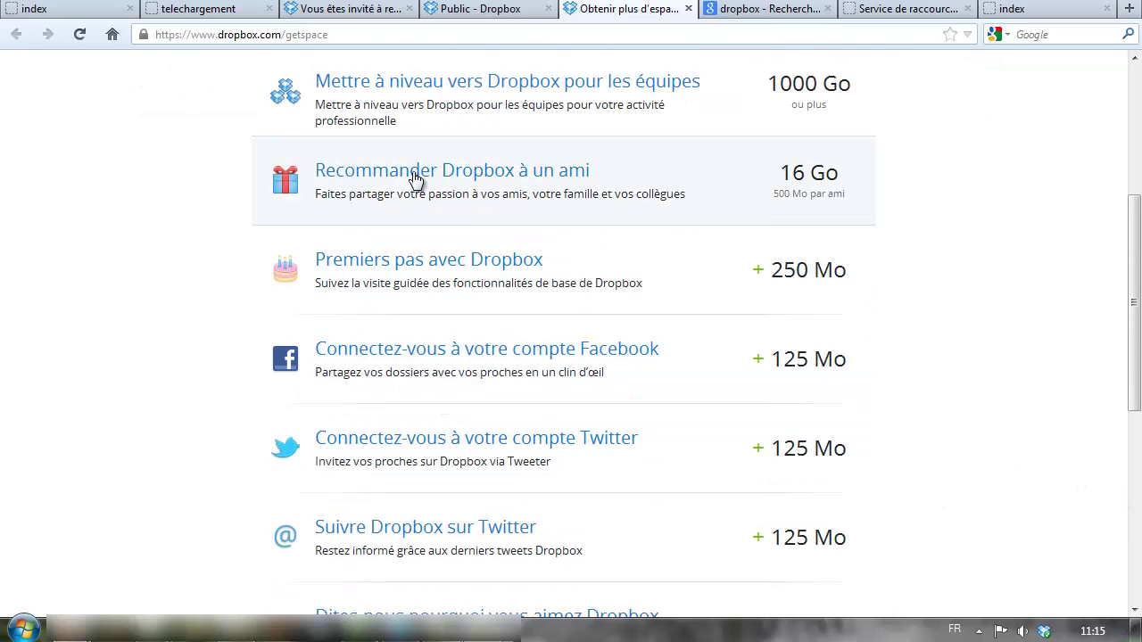